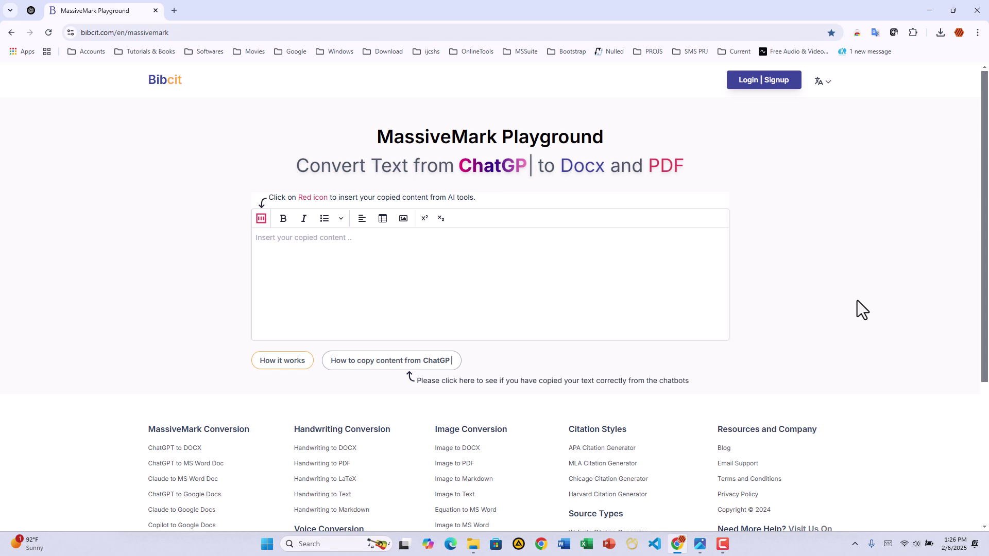
- Bring the Screenshot 2025-02-06 132518.png math solution into view in the Photos viewer
key(alt+Tab)
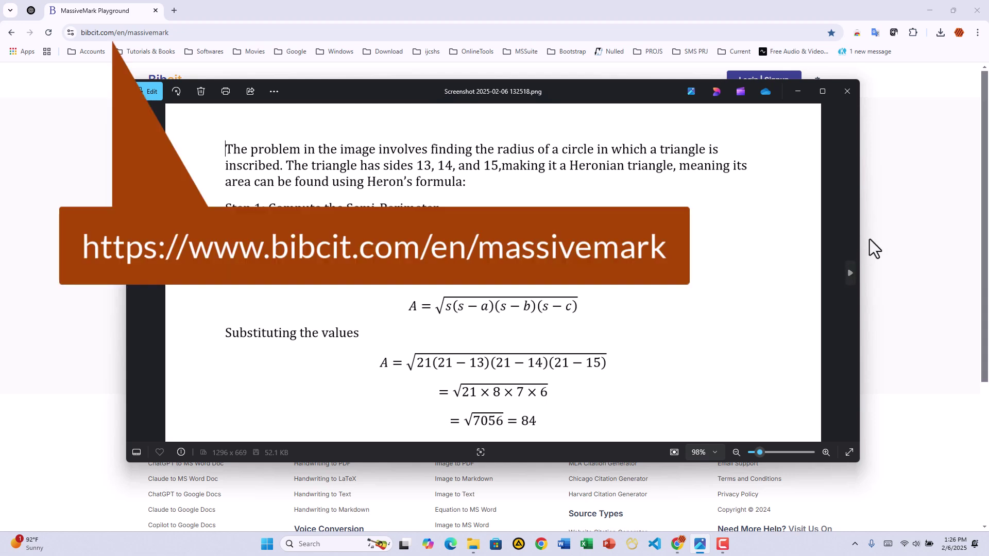
- Return to the MassiveMark Playground page in Chrome, behind the Photos viewer
click(869, 239)
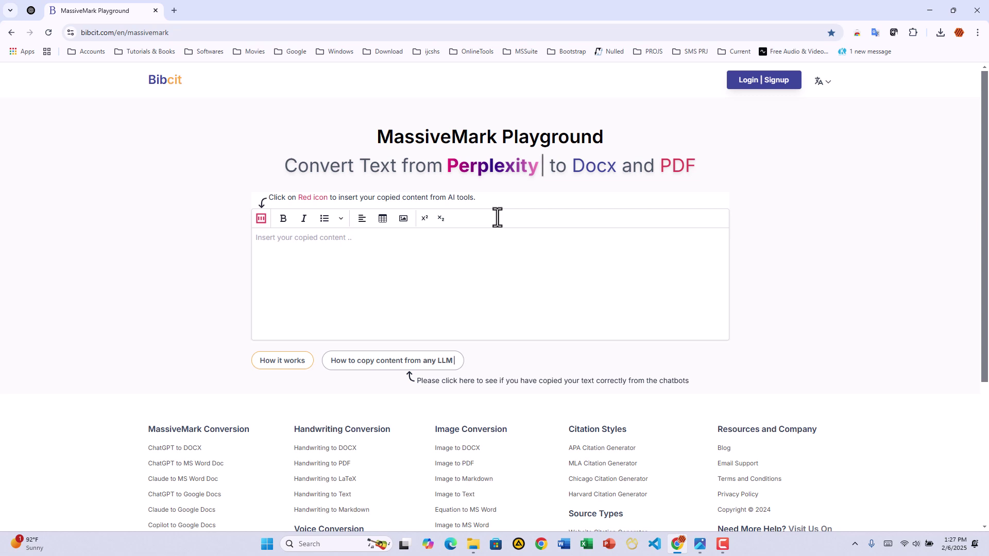
- Insert the word 'Try' into the MassiveMark content editor through the paste box
click(463, 241)
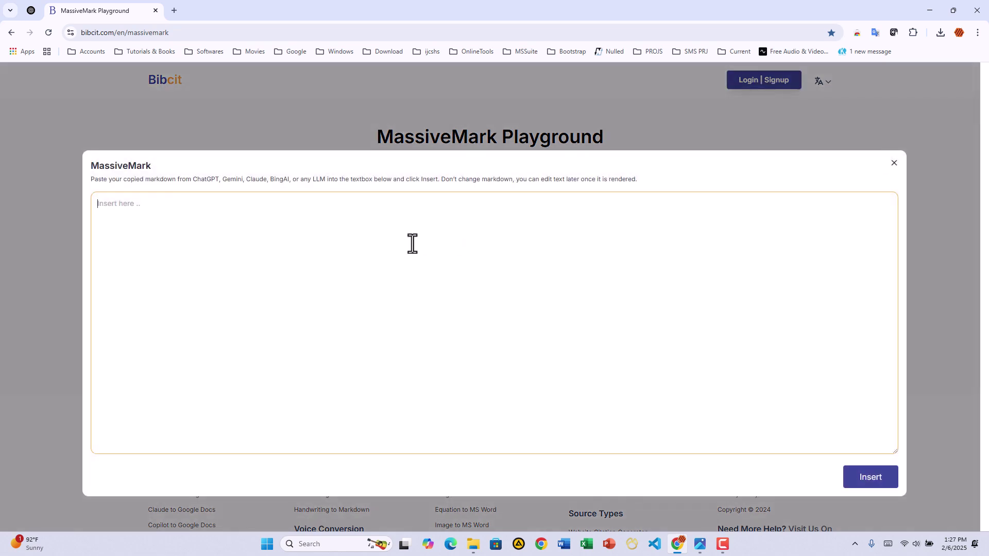
text(Try)
click(870, 477)
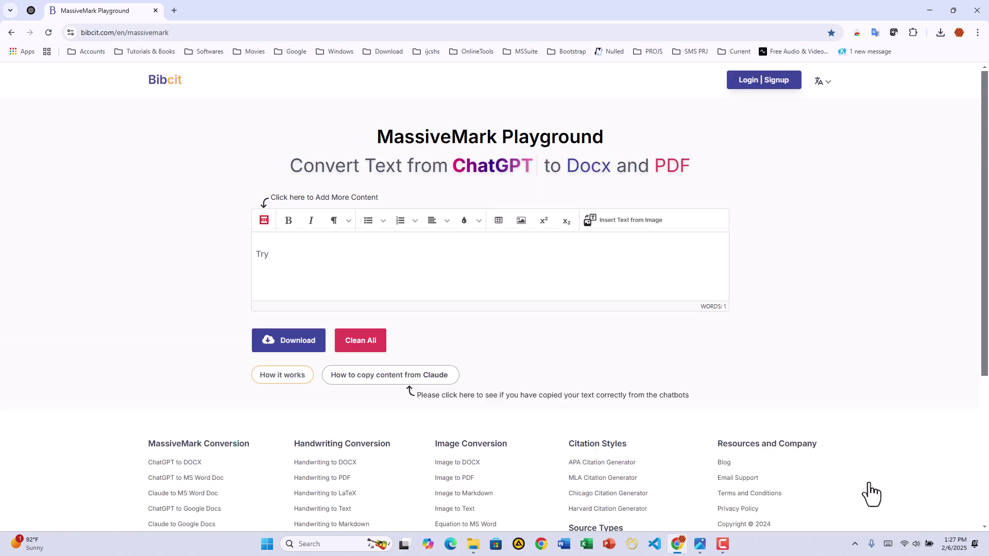
click(627, 229)
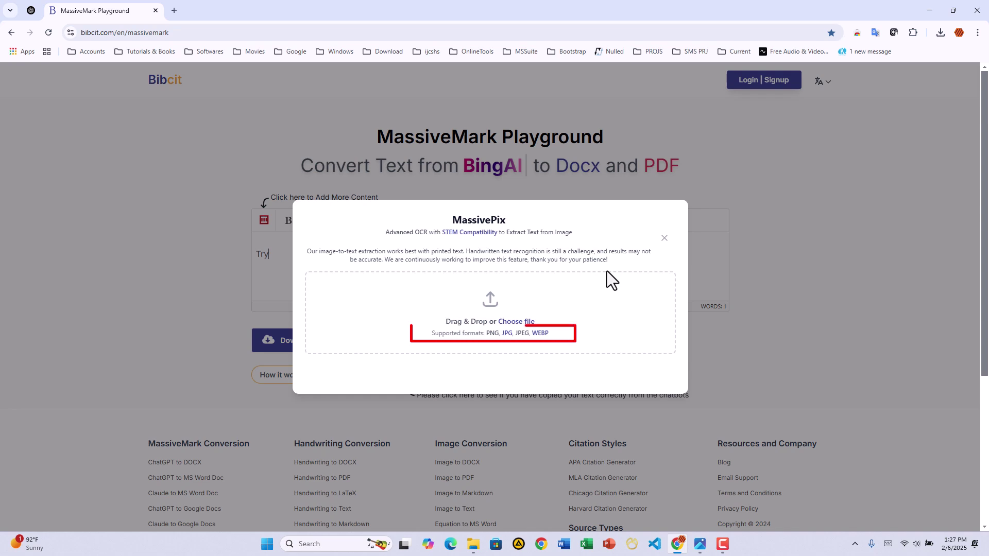
click(493, 310)
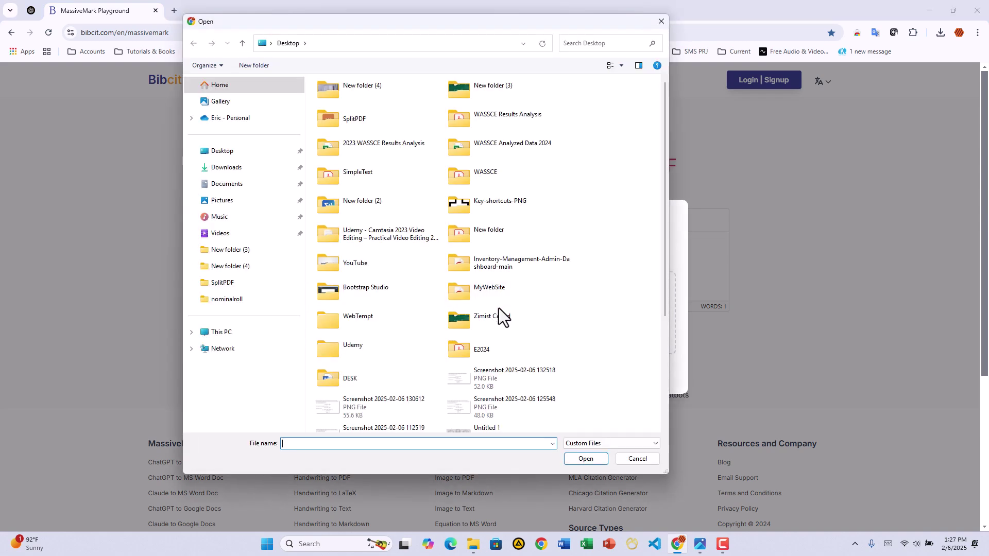
click(505, 379)
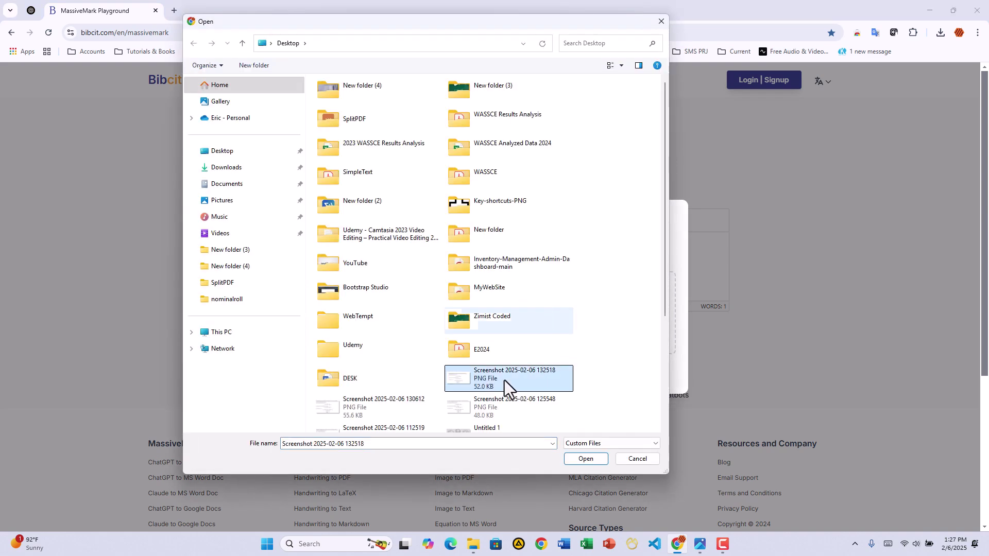
click(579, 464)
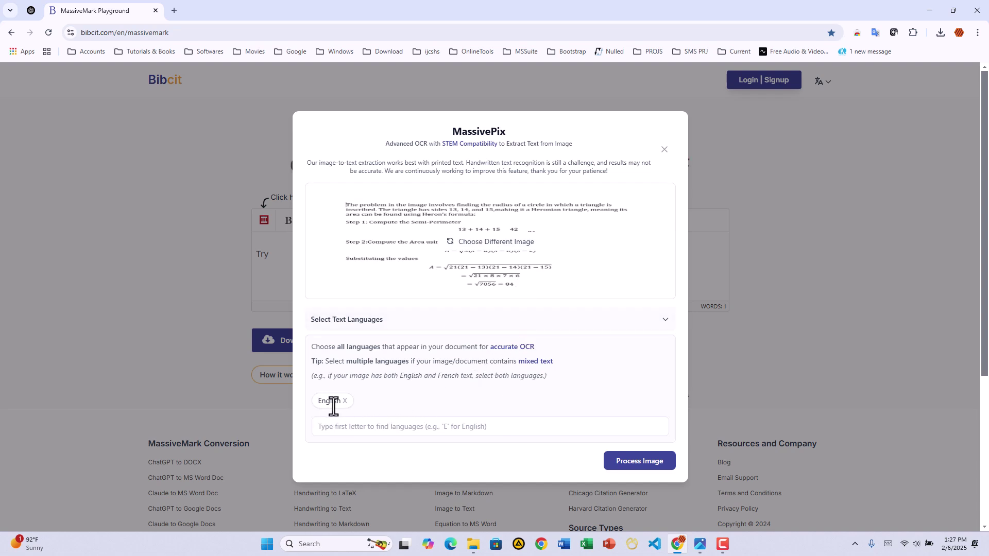
- Clear the 'spfr' language search, keep English only, and process the screenshot into the editor
click(381, 427)
text(sp)
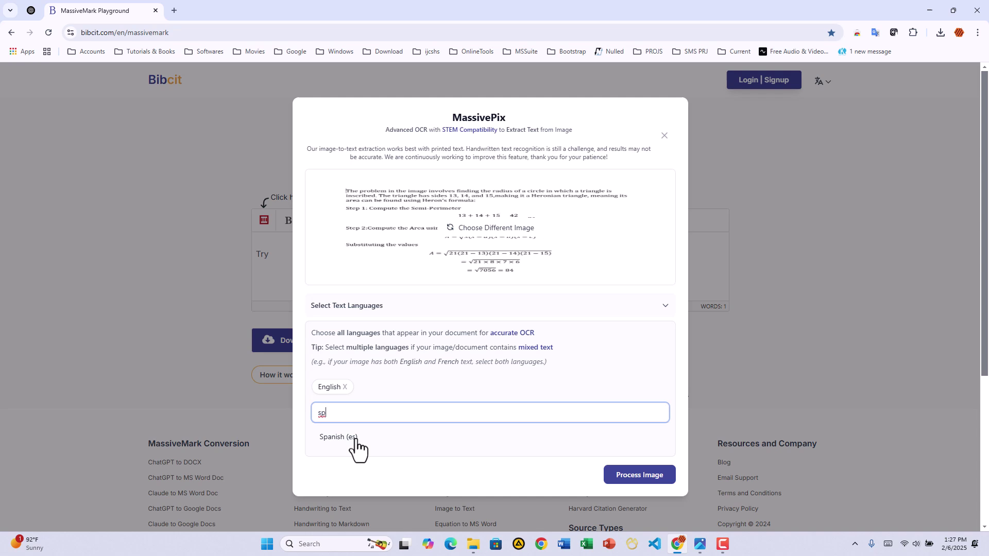
text(fr)
drag(352, 413, 300, 413)
key(BackSpace)
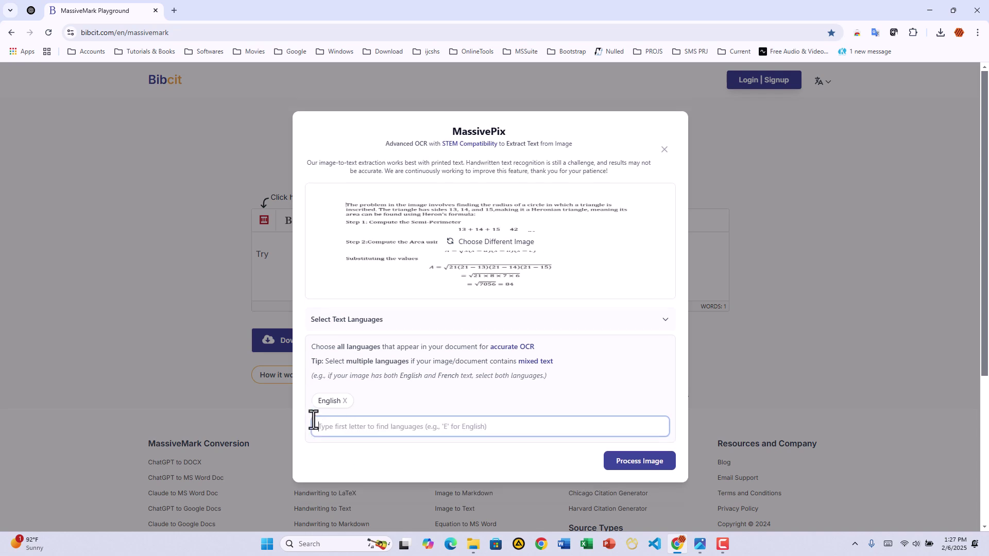
click(644, 462)
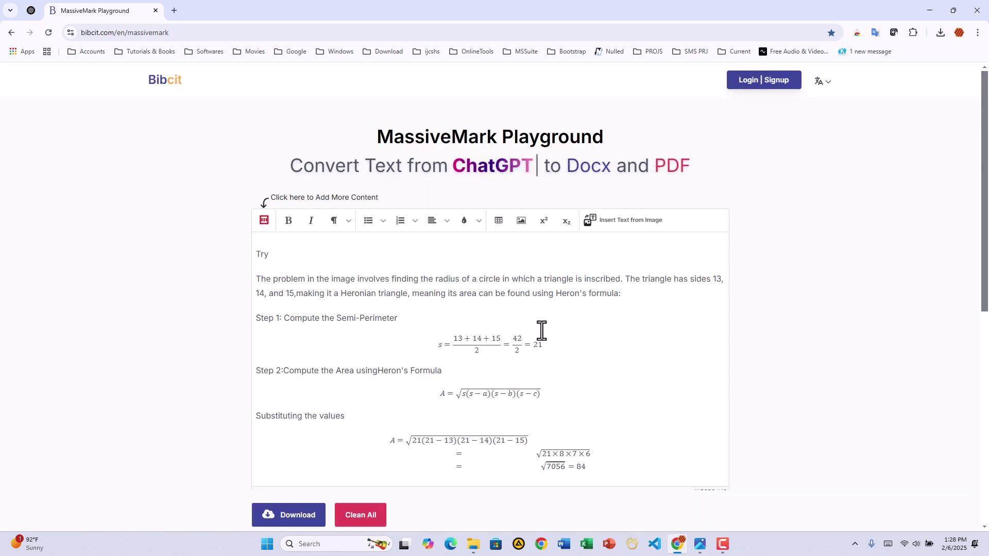
- Remove the 'Try' line, put '= 84' on its own line, and download as Docx
scroll(543, 326, down, 1)
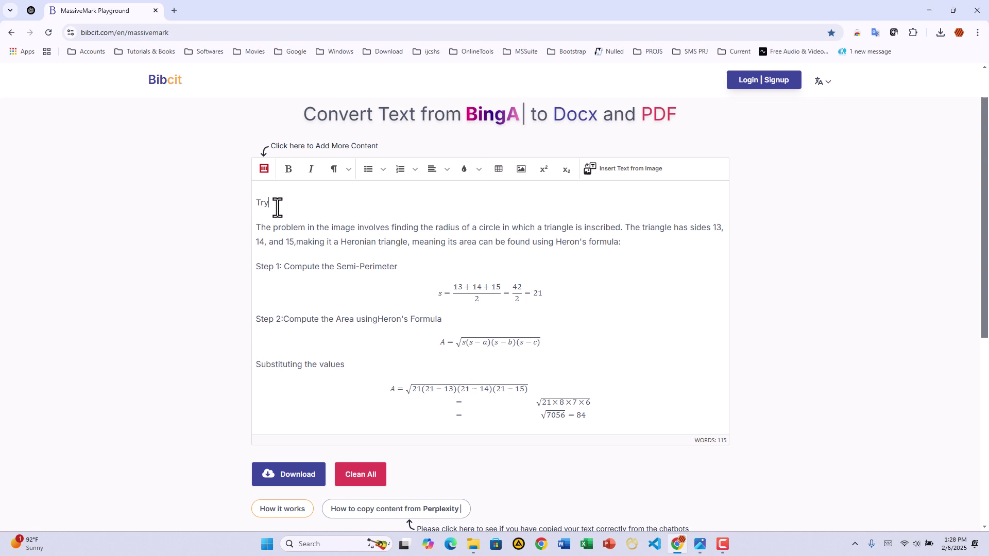
key(BackSpace)
key(BackSpace)
key(BackSpace)
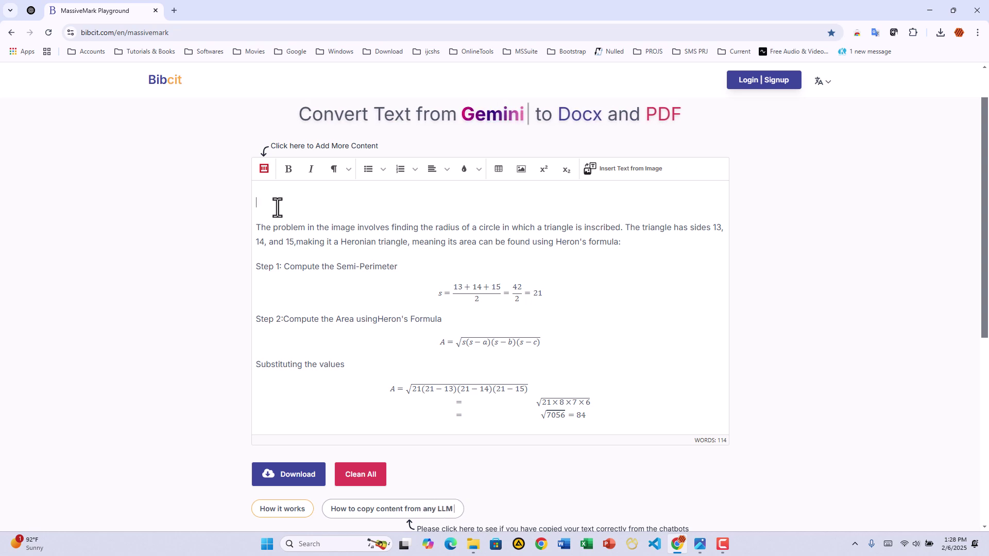
key(Delete)
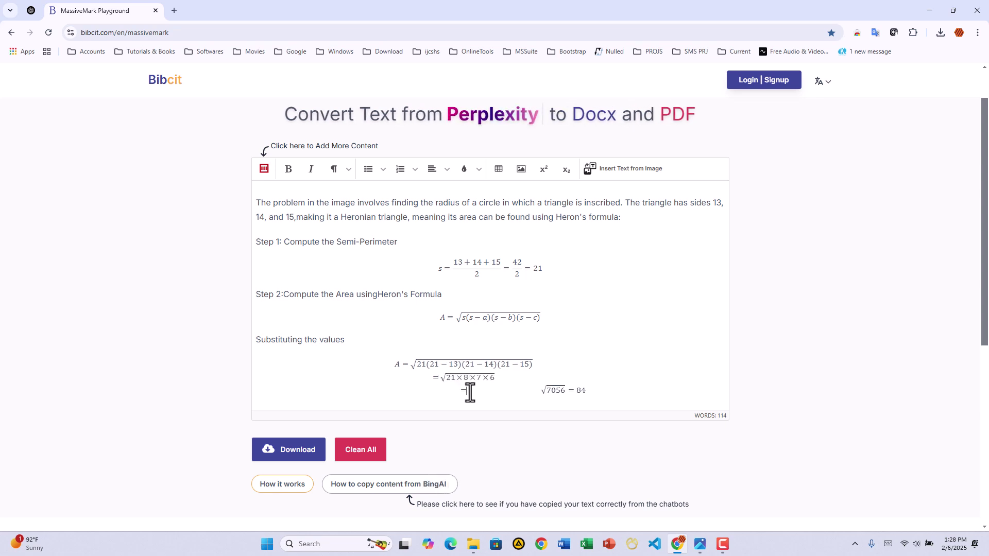
click(504, 391)
key(Return)
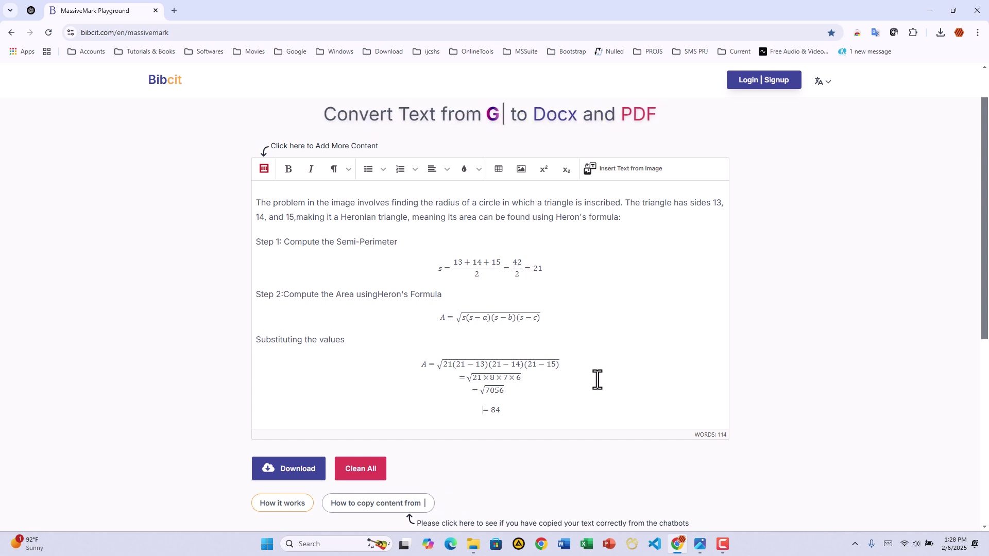
click(300, 473)
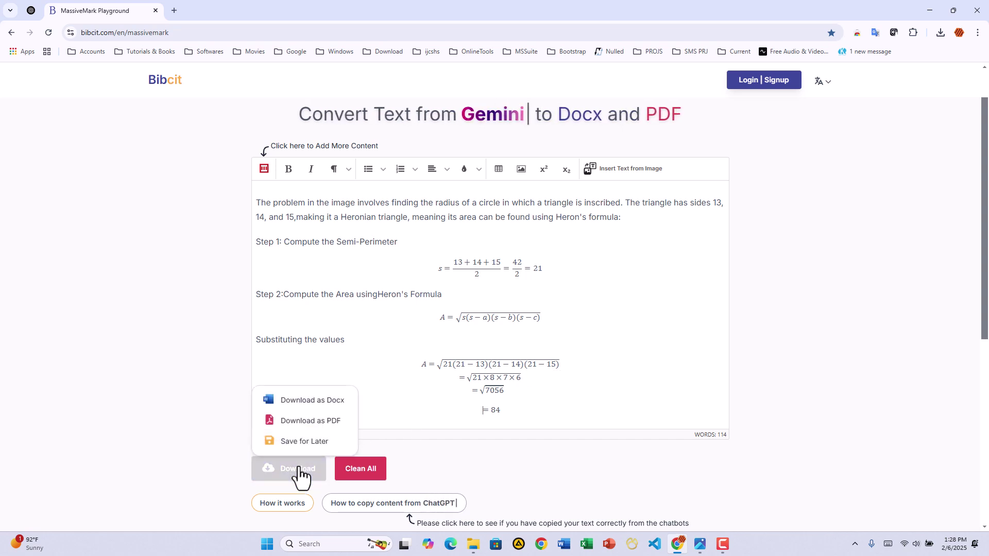
click(317, 406)
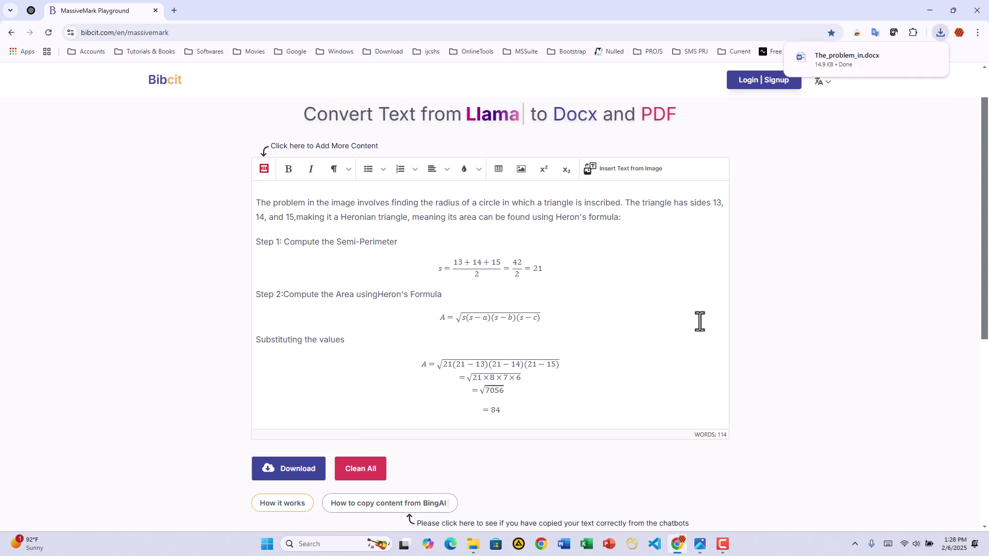
- Open The_problem_in.docx in Word, hide the Navigation pane, and test each equation's editability
click(840, 63)
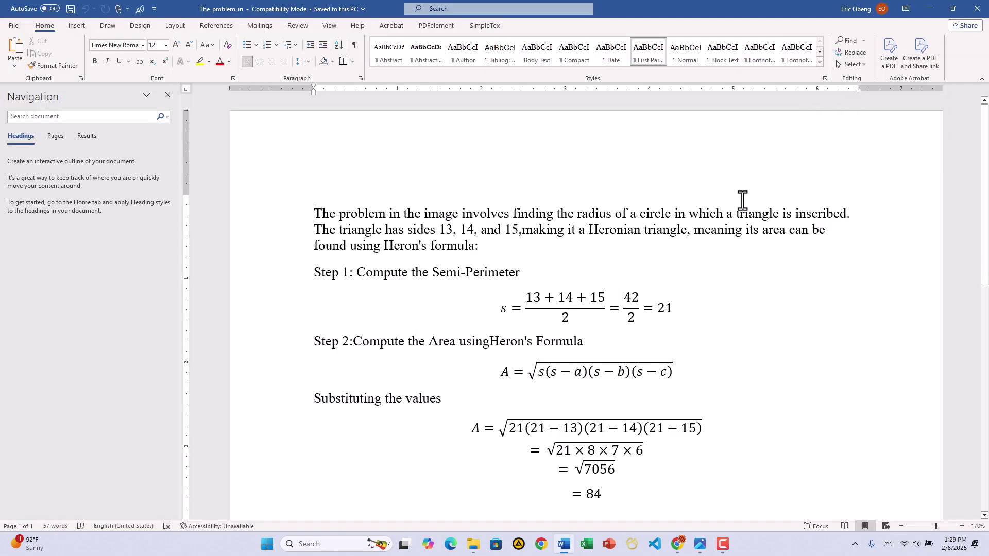
click(167, 95)
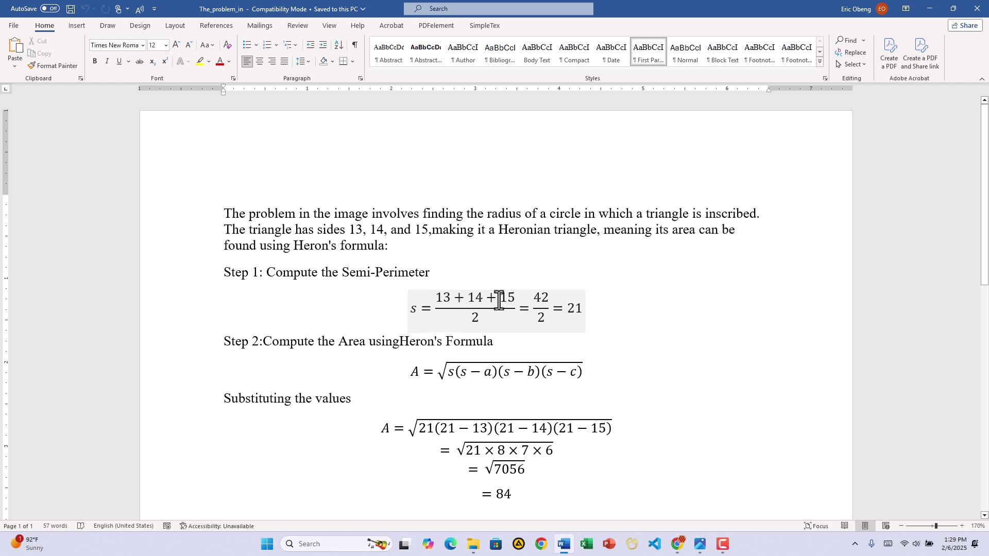
click(452, 301)
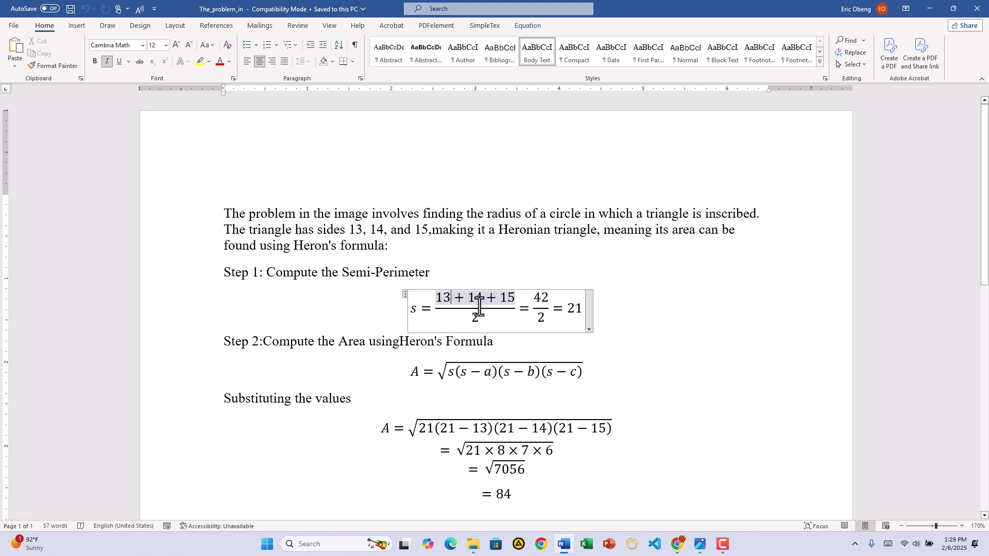
click(490, 371)
click(509, 439)
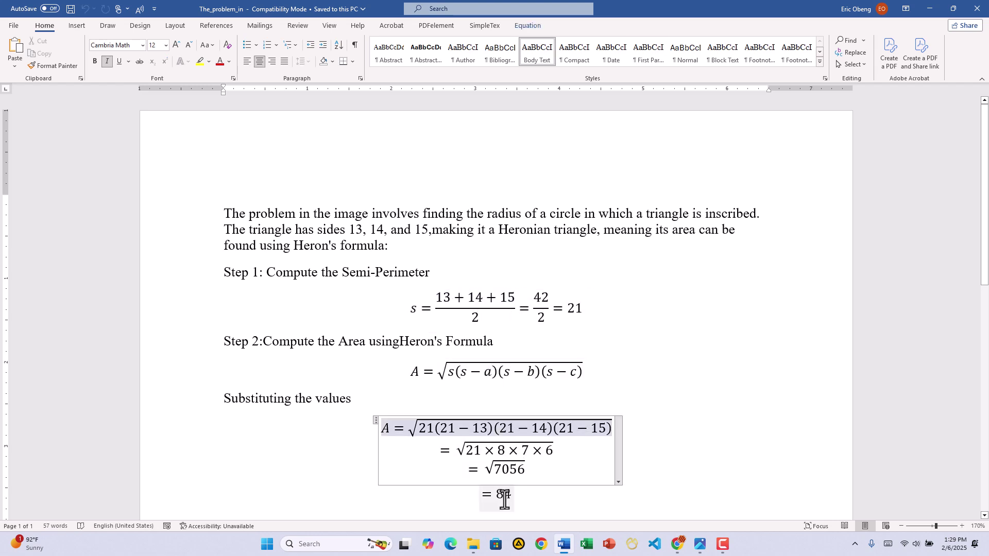
triple_click(502, 494)
click(502, 458)
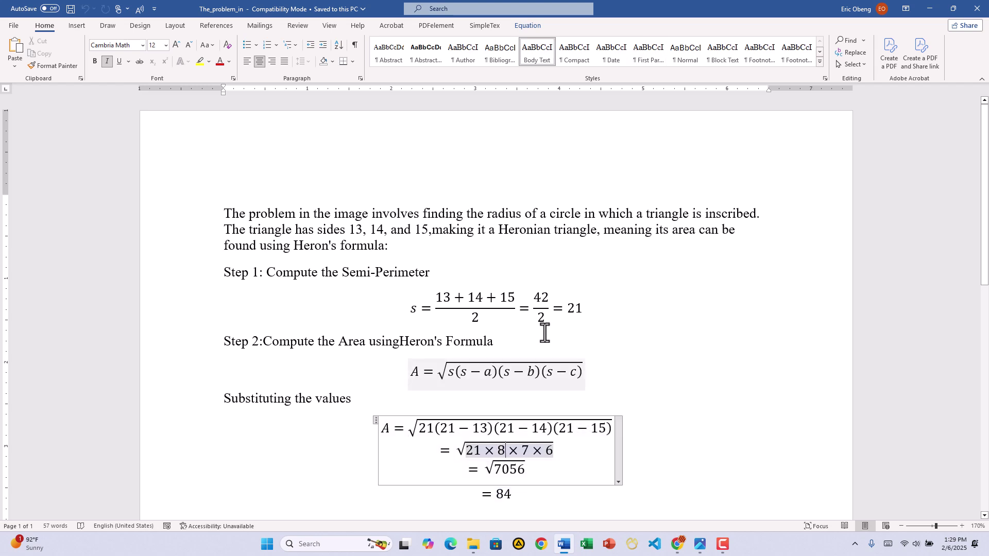
- Select the opening paragraph and Step 1 heading, then clear the selection
scroll(566, 319, down, 2)
scroll(579, 313, up, 2)
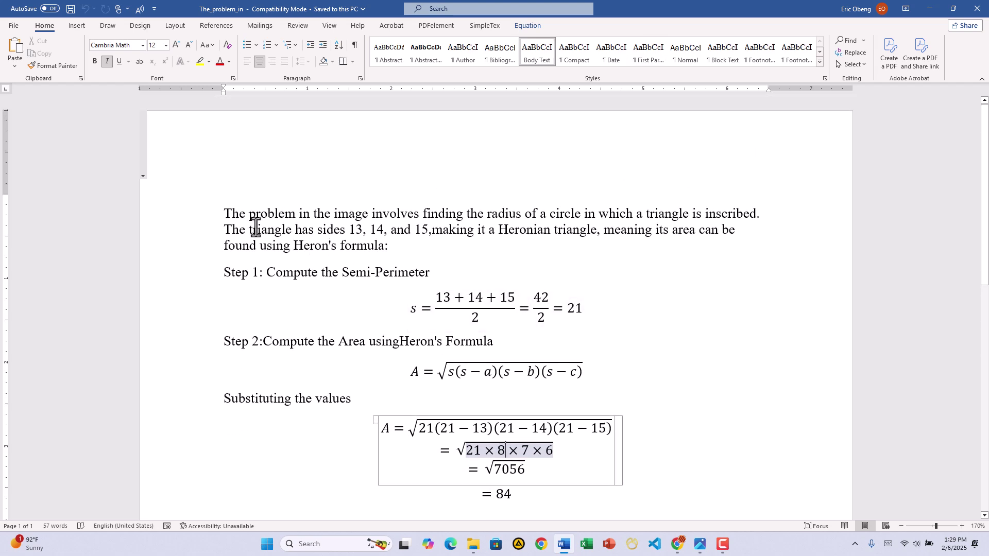
drag(218, 209, 462, 325)
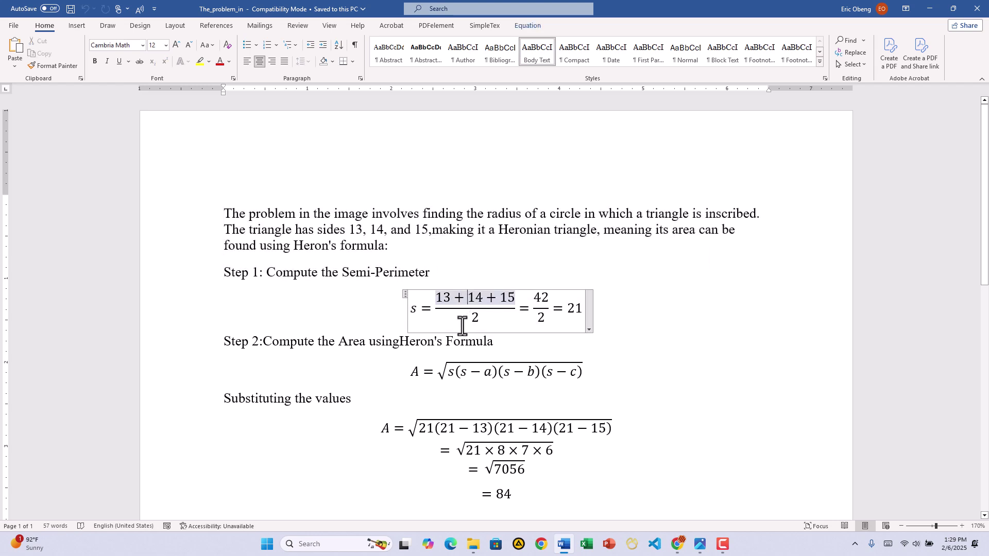
click(711, 360)
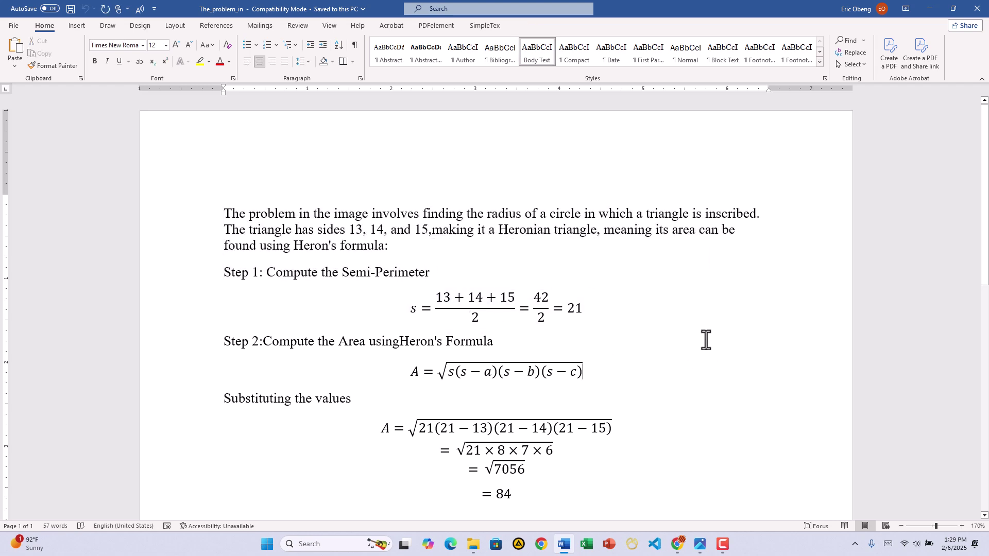